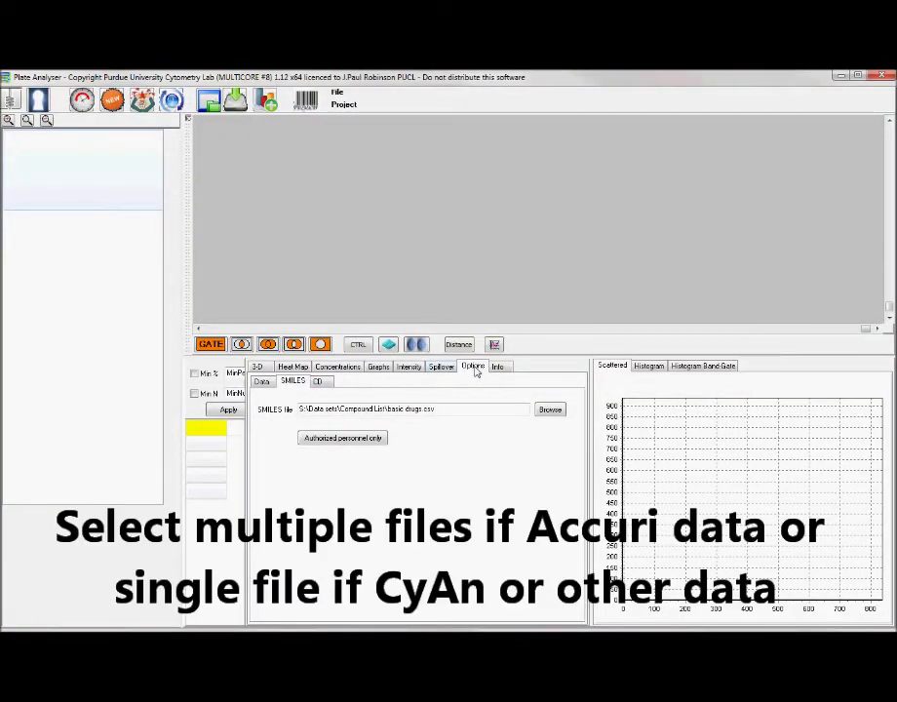
# - Open the File Splitter window through 'Authorized personnel only' on the Options tab
pyautogui.click(362, 441)
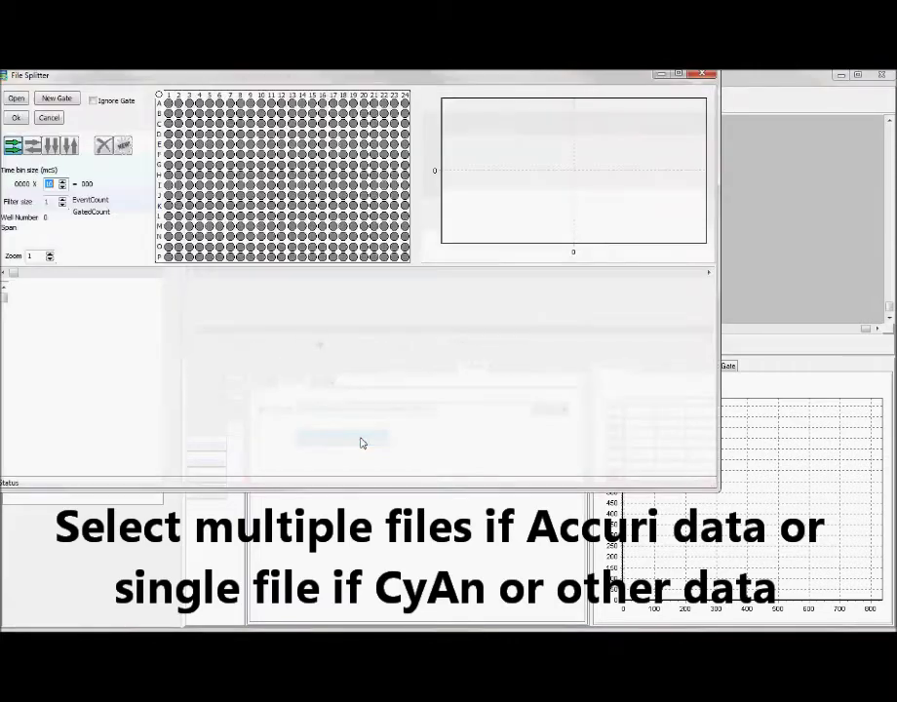
# - Load Sample A02.fcs, Sample A03.fcs and Sample A04.fcs into the File Splitter
pyautogui.click(17, 100)
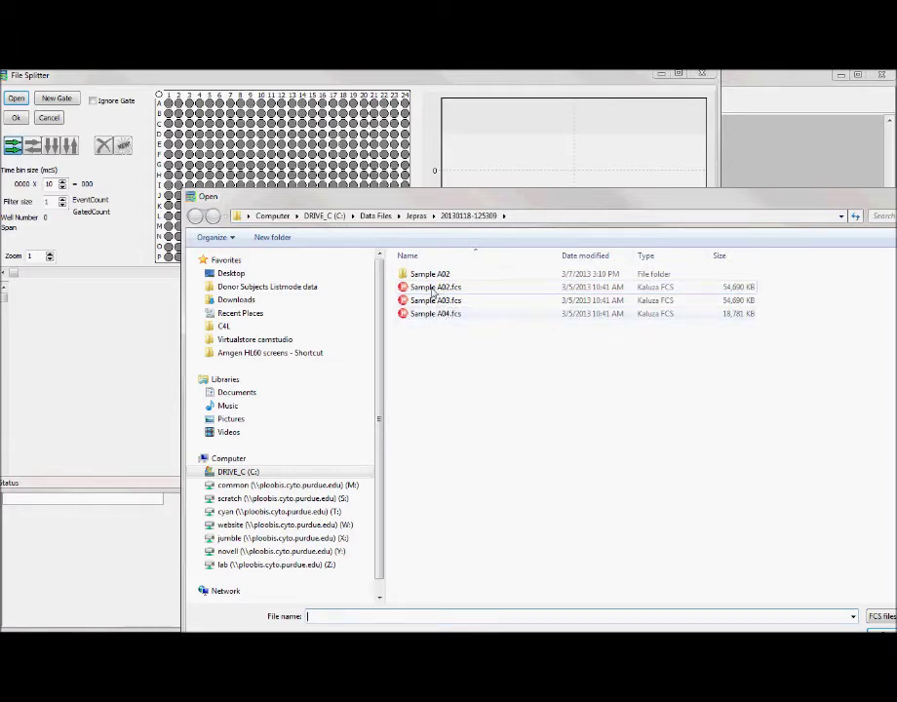
pyautogui.click(430, 290)
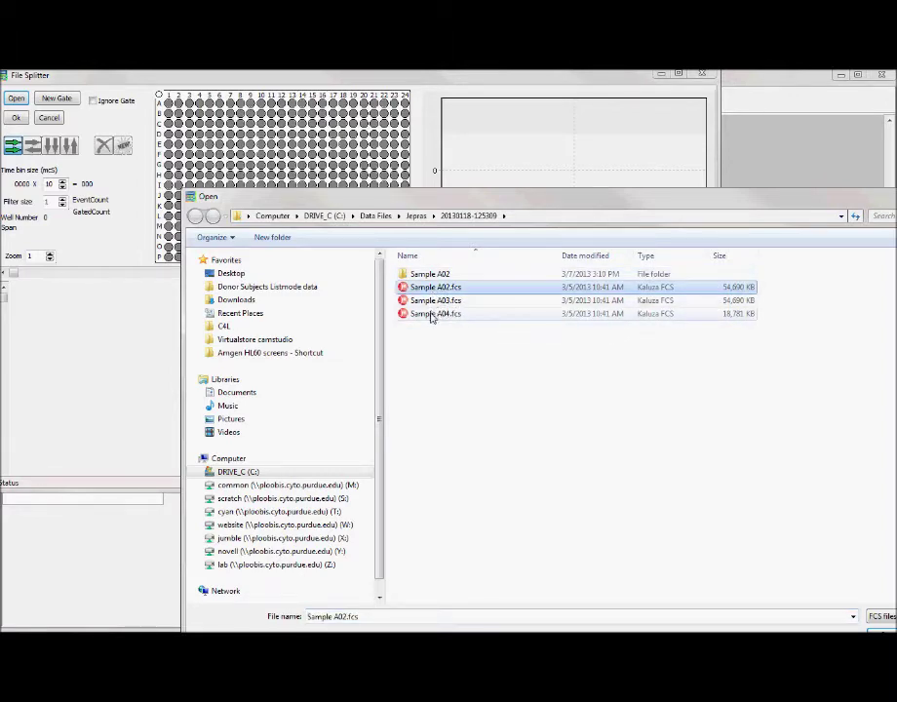
pyautogui.keyDown('shift'); pyautogui.click(426, 314); pyautogui.keyUp('shift')
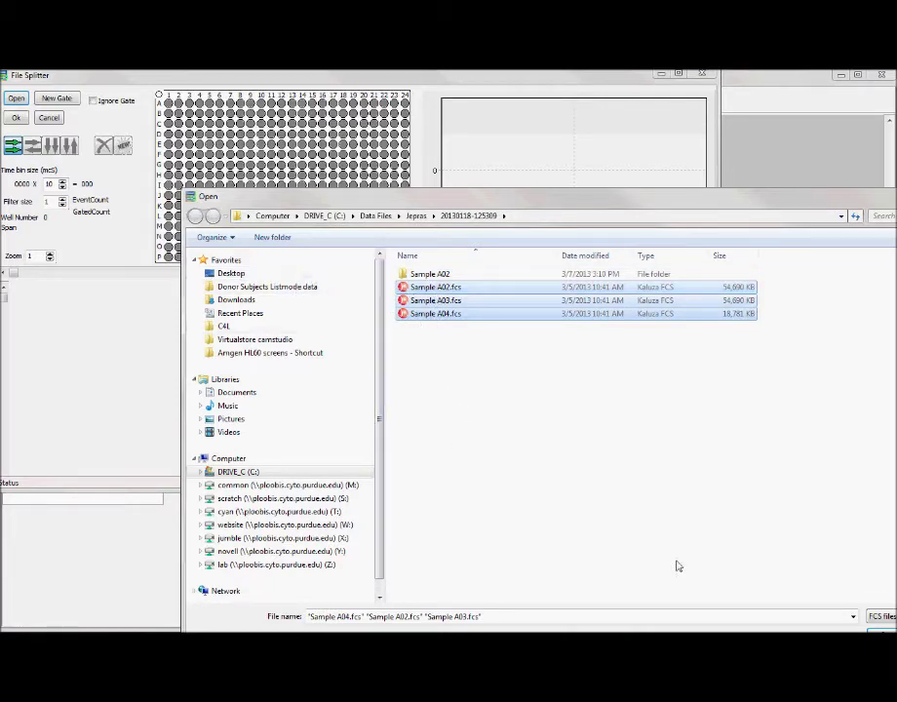
pyautogui.press('Return')
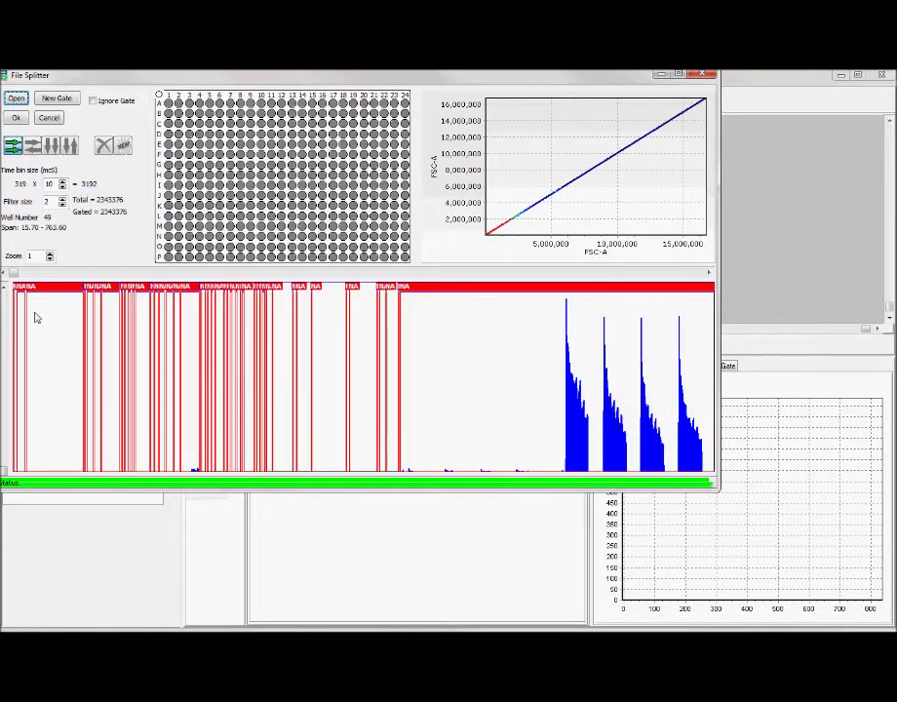
# - Set the Filter size spinner to 15 so the timeline divides into 96 well segments
pyautogui.moveTo(14, 273); pyautogui.dragTo(37, 273)
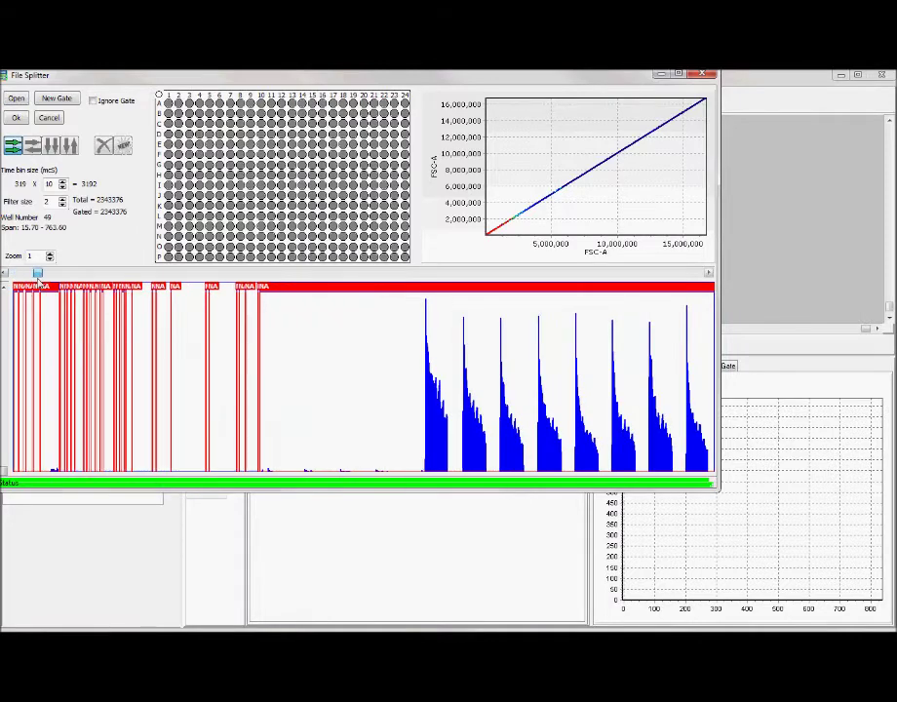
pyautogui.press('Down')
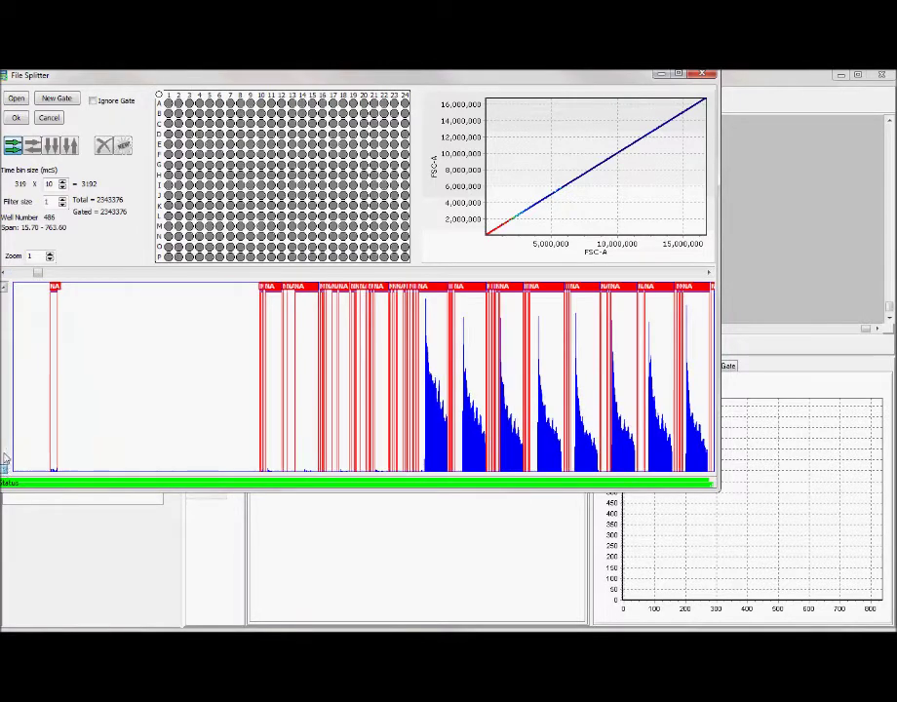
pyautogui.write('5')
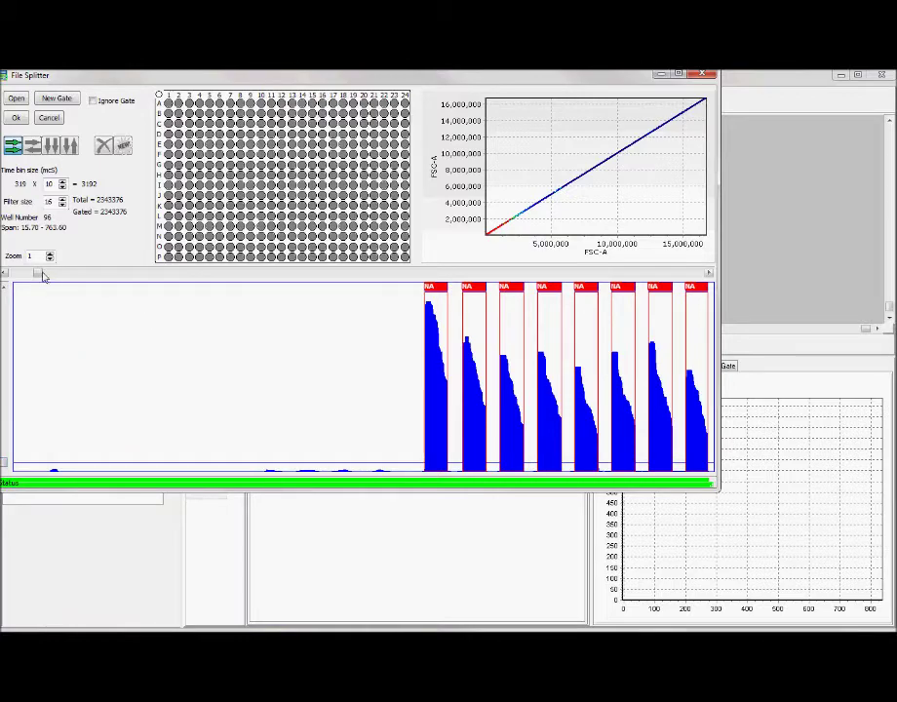
pyautogui.moveTo(39, 273); pyautogui.dragTo(96, 280)
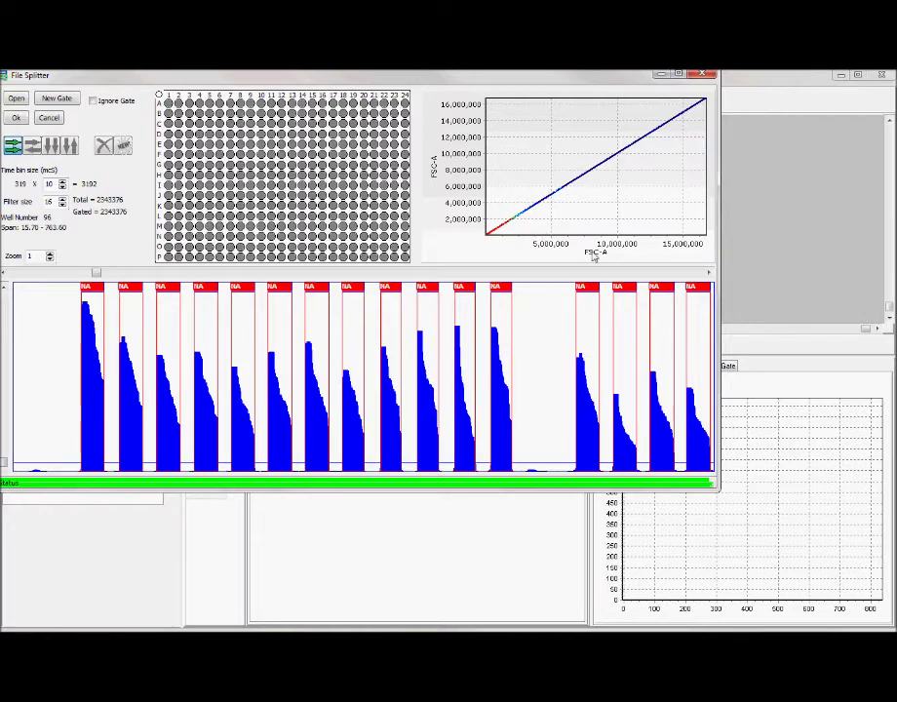
# - Change the scatter plot's x-axis parameter to SSC-A, plotting FSC-A against SSC-A
pyautogui.click(593, 255)
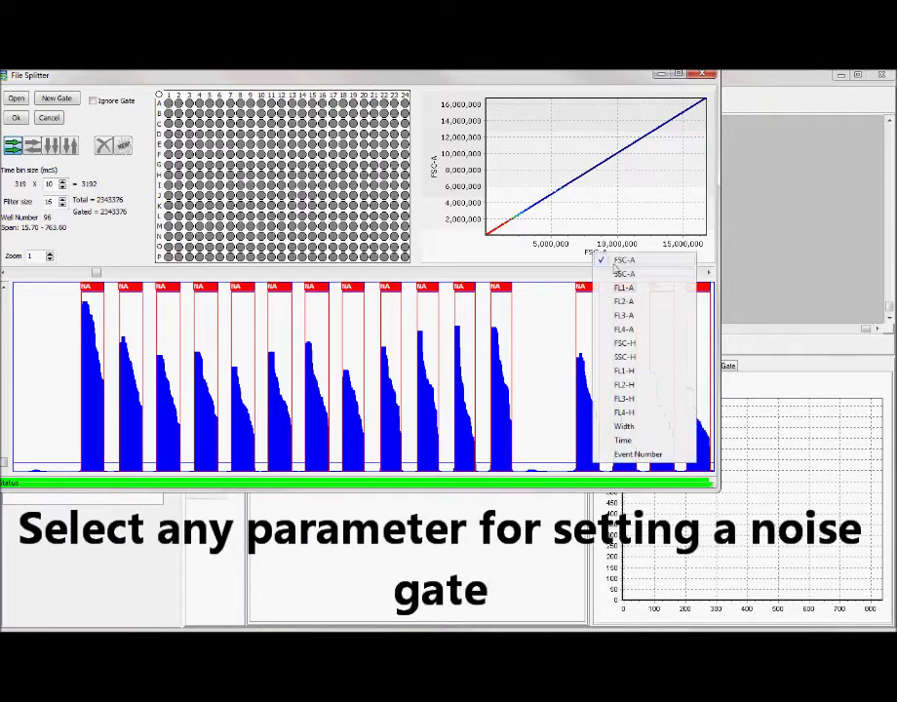
pyautogui.click(616, 274)
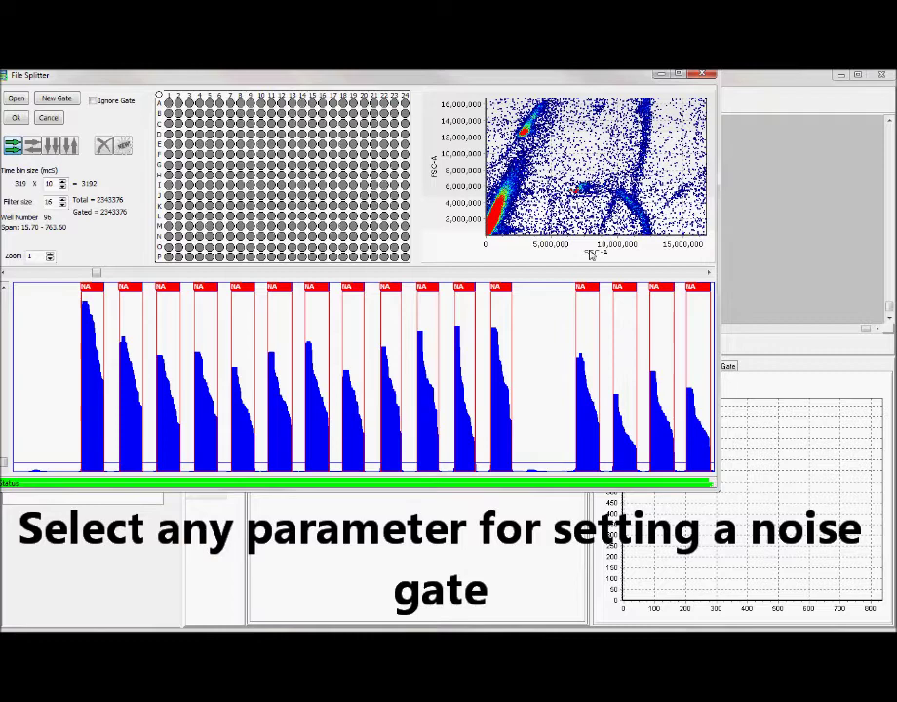
pyautogui.click(592, 252)
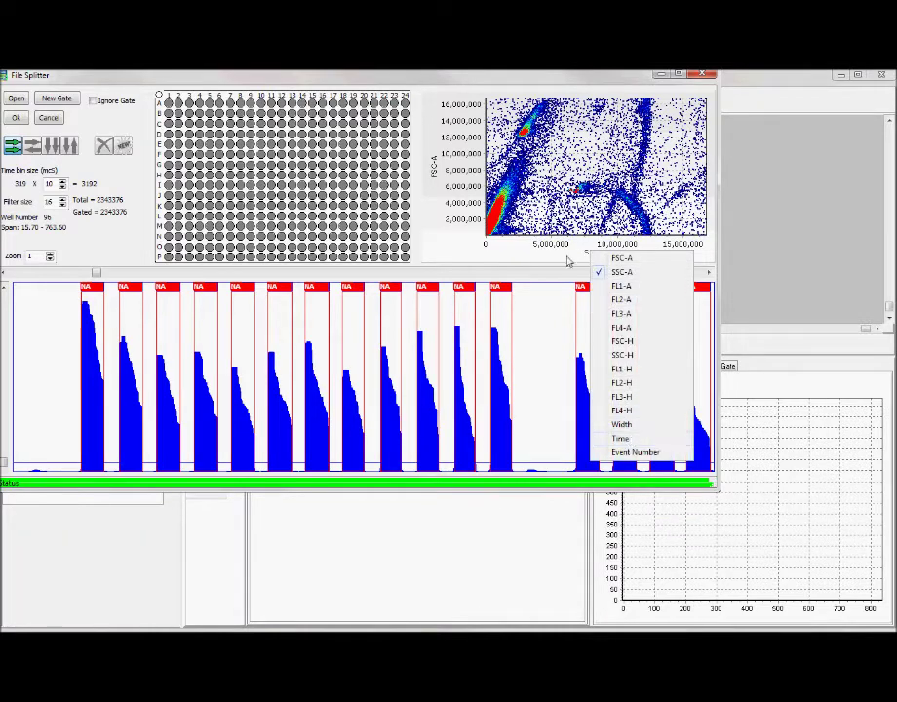
pyautogui.click(586, 255)
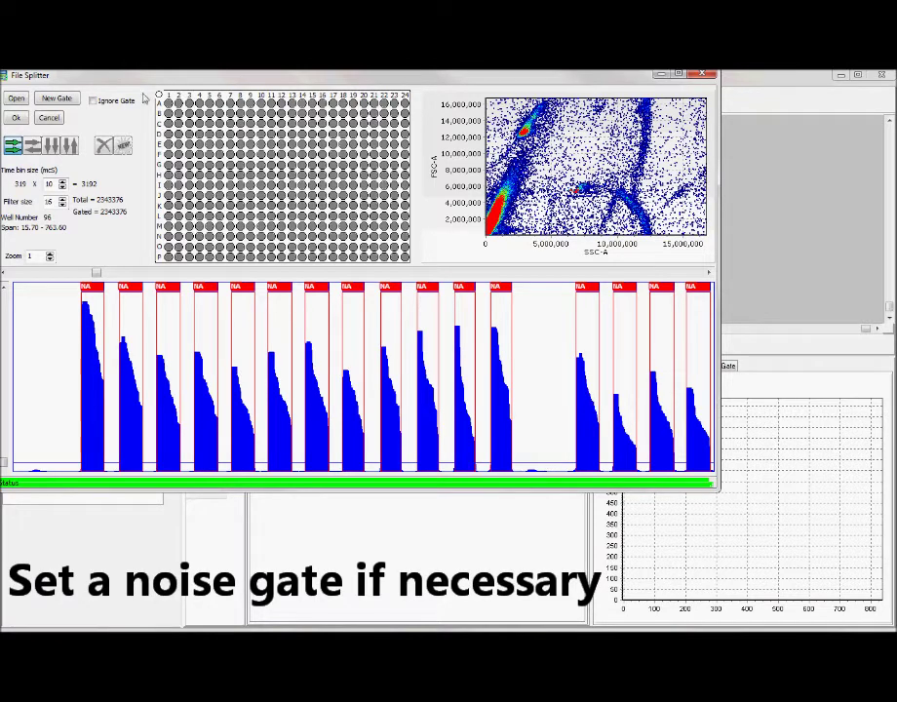
# - Draw a rectangular New Gate on the scatter plot and assign plate wells A1–H12
pyautogui.click(57, 102)
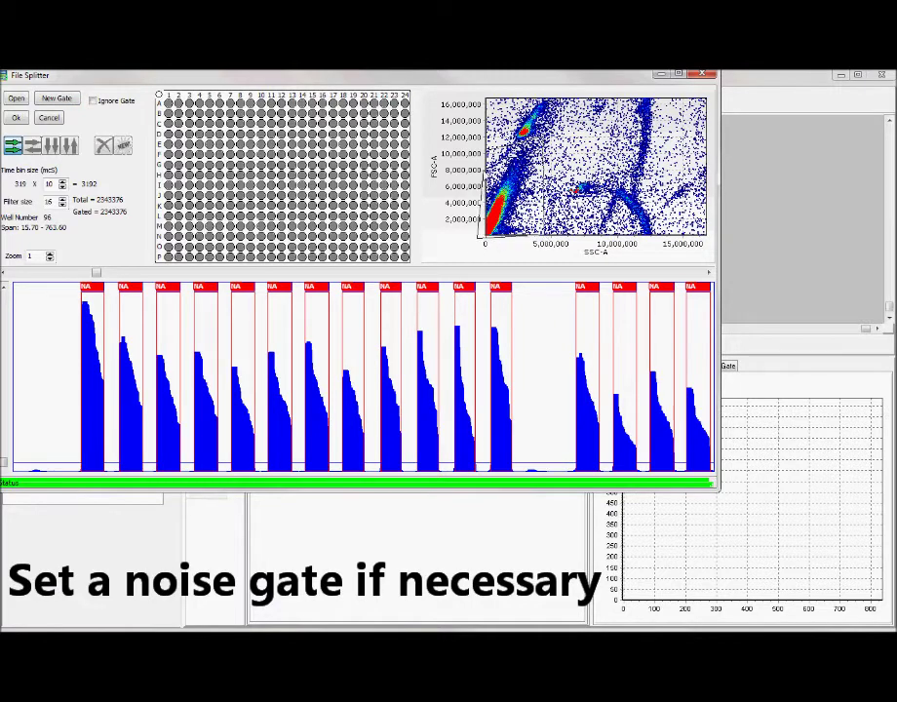
pyautogui.moveTo(488, 234); pyautogui.dragTo(542, 136)
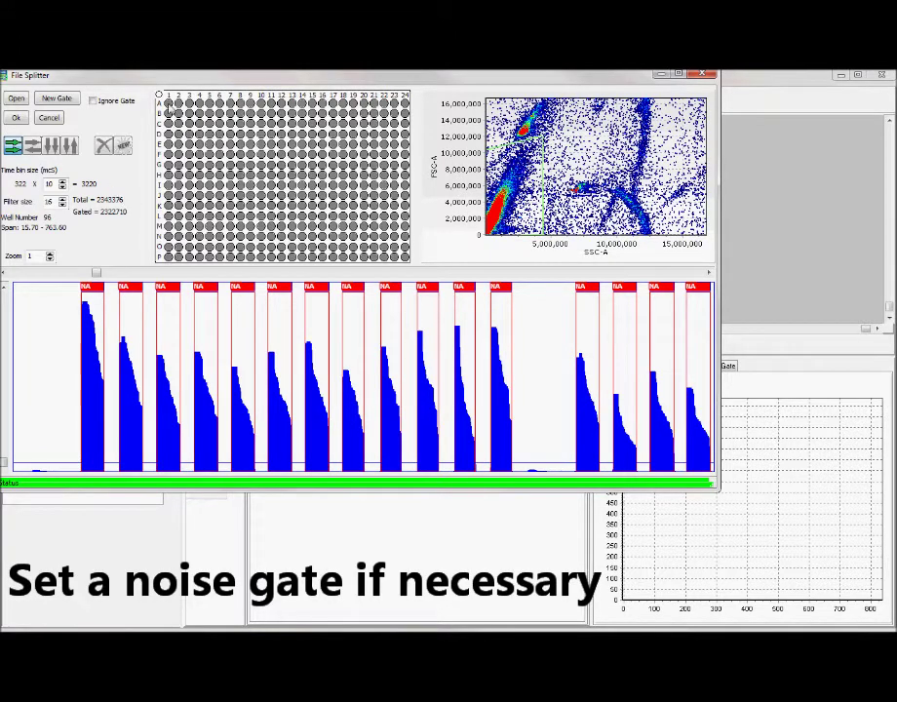
pyautogui.moveTo(167, 105); pyautogui.dragTo(281, 184)
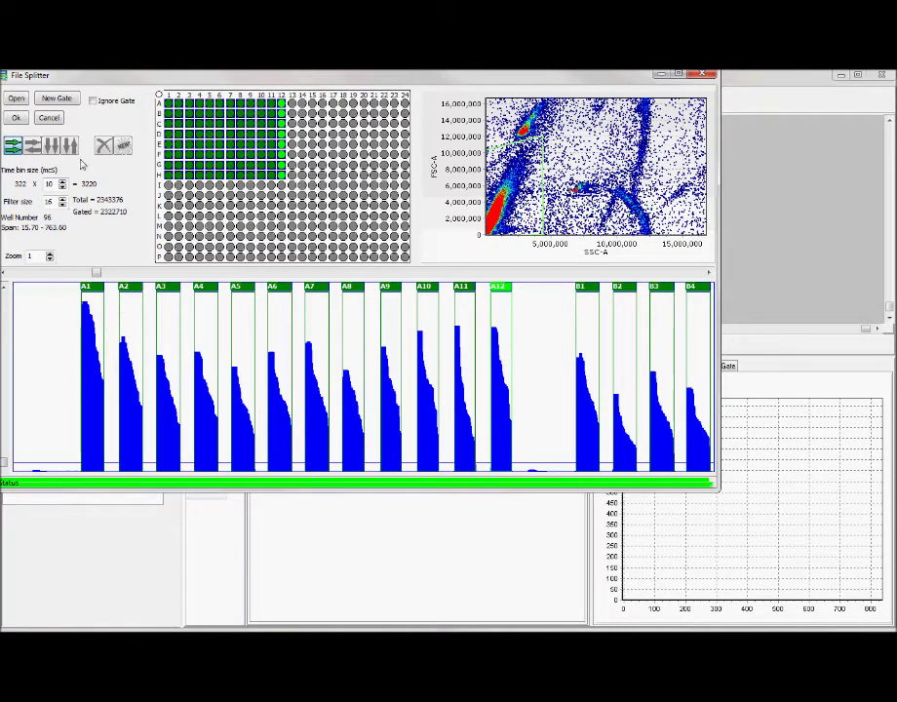
# - Switch to serpentine, column-by-column well collection and widen the splitter window
pyautogui.click(32, 146)
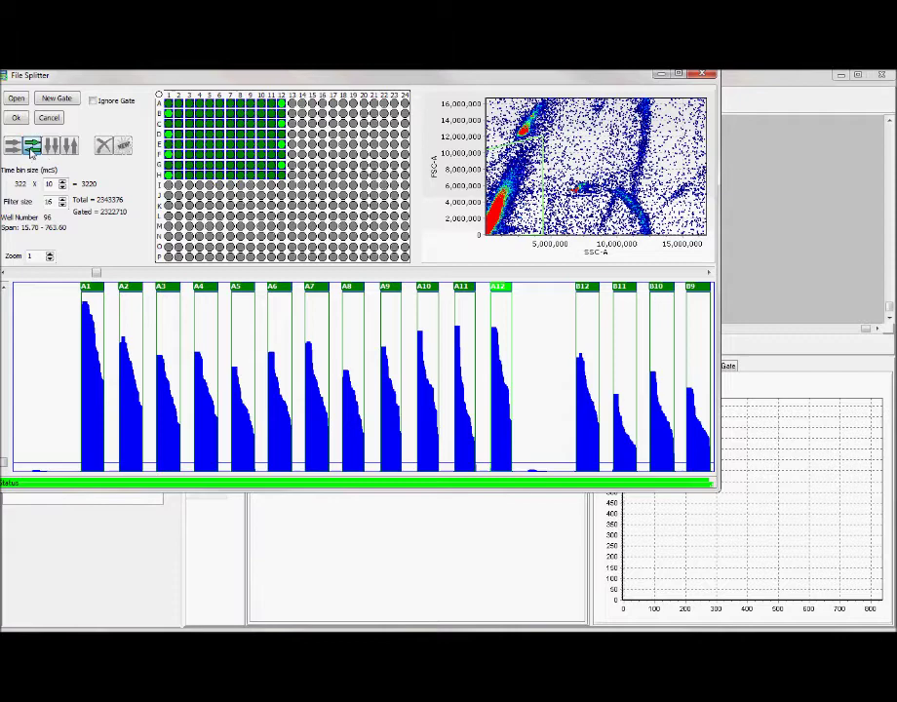
pyautogui.click(70, 146)
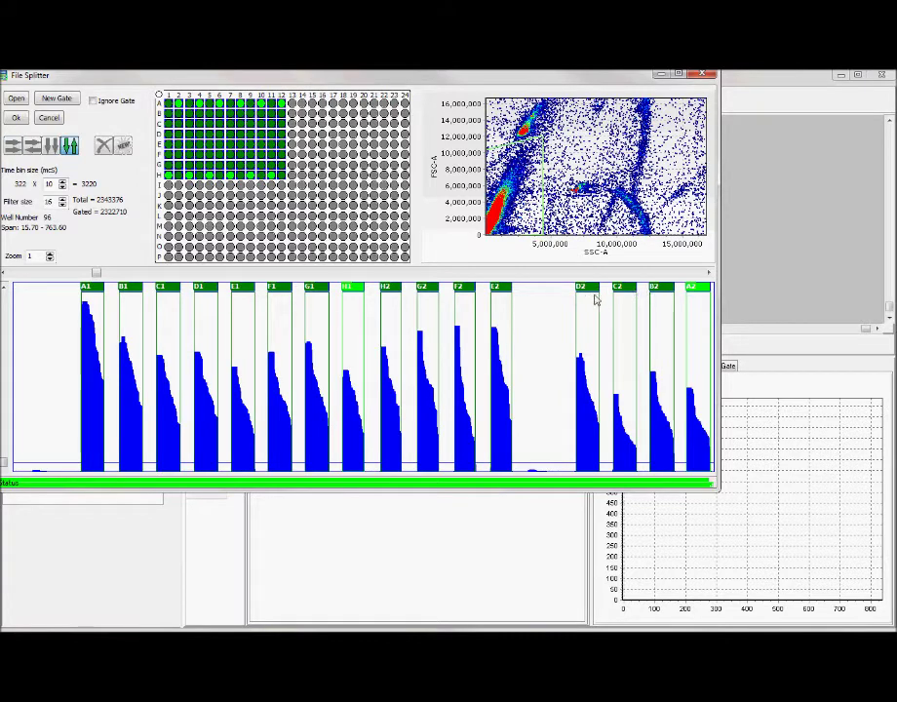
pyautogui.moveTo(723, 387); pyautogui.dragTo(884, 387)
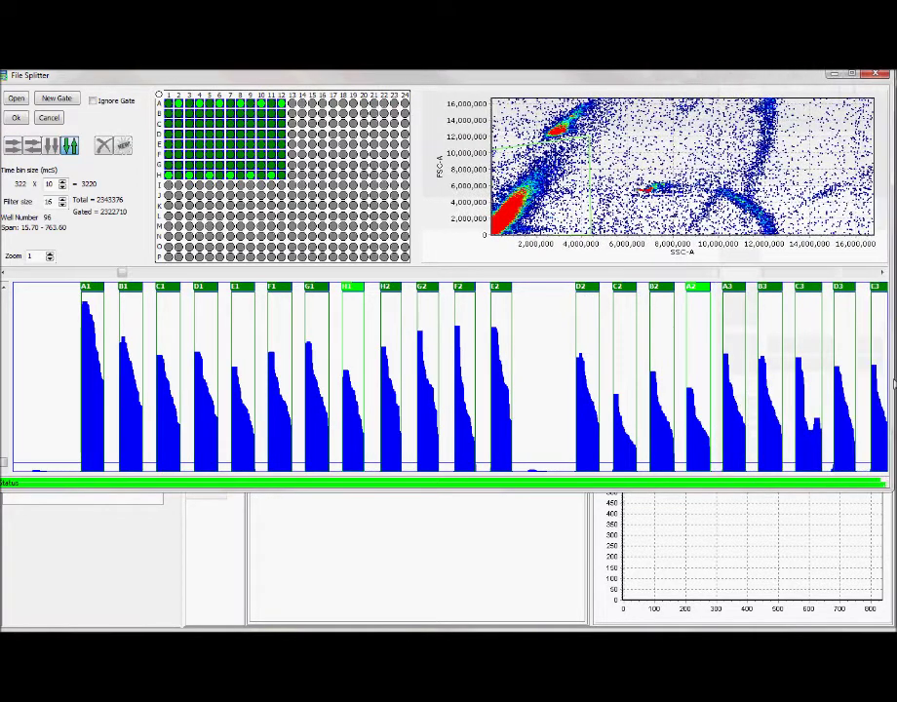
# - Restore row-order well collection and scroll the trace to confirm labels A1 through H12
pyautogui.click(13, 146)
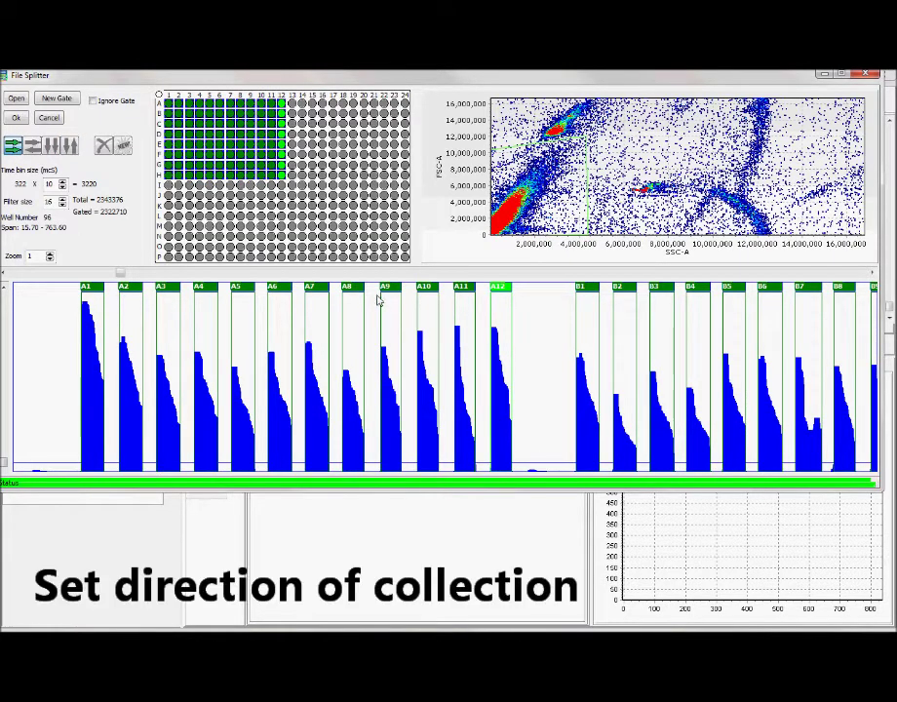
pyautogui.moveTo(121, 274); pyautogui.dragTo(840, 270)
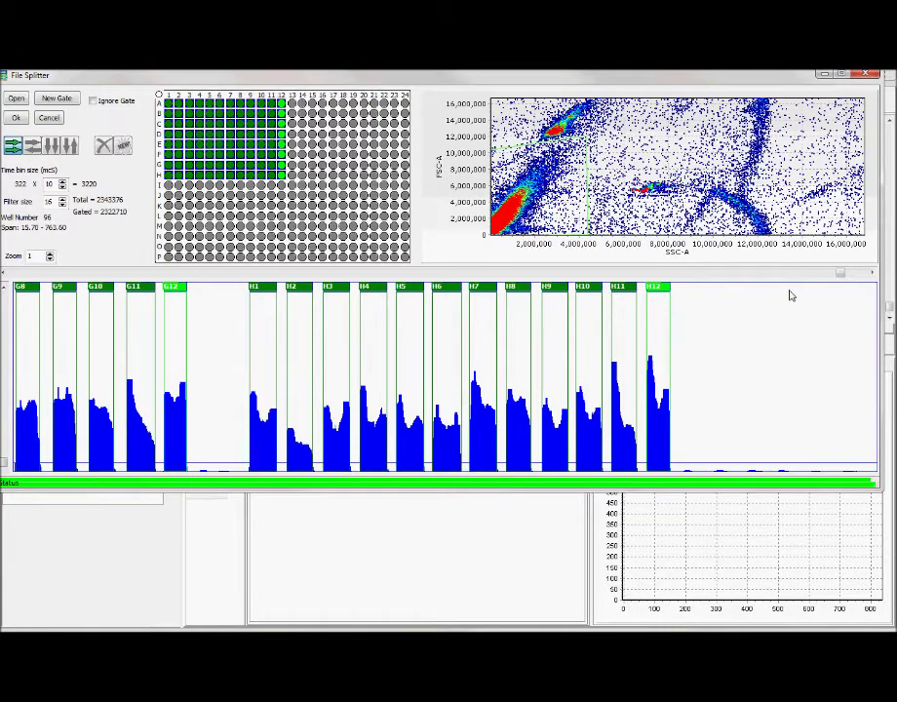
pyautogui.moveTo(843, 276); pyautogui.dragTo(242, 340)
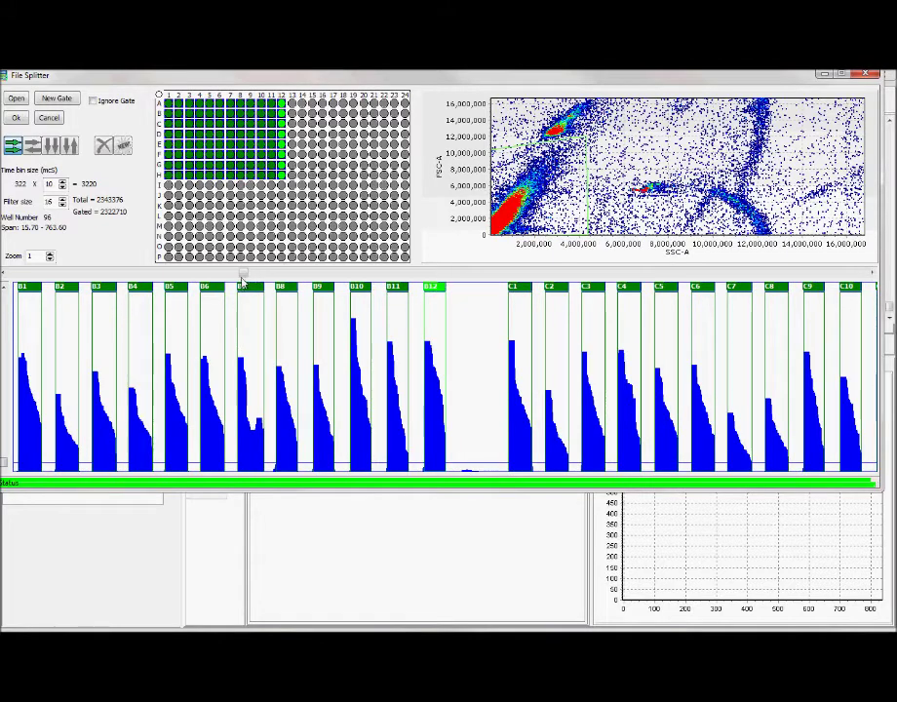
pyautogui.moveTo(242, 277); pyautogui.dragTo(14, 274)
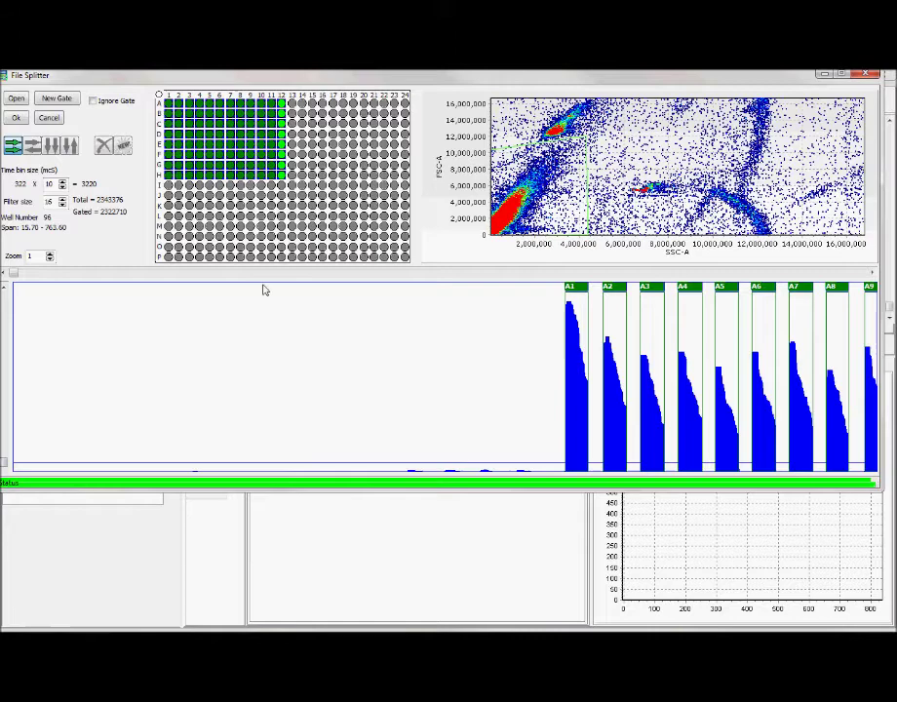
pyautogui.moveTo(17, 276); pyautogui.dragTo(72, 273)
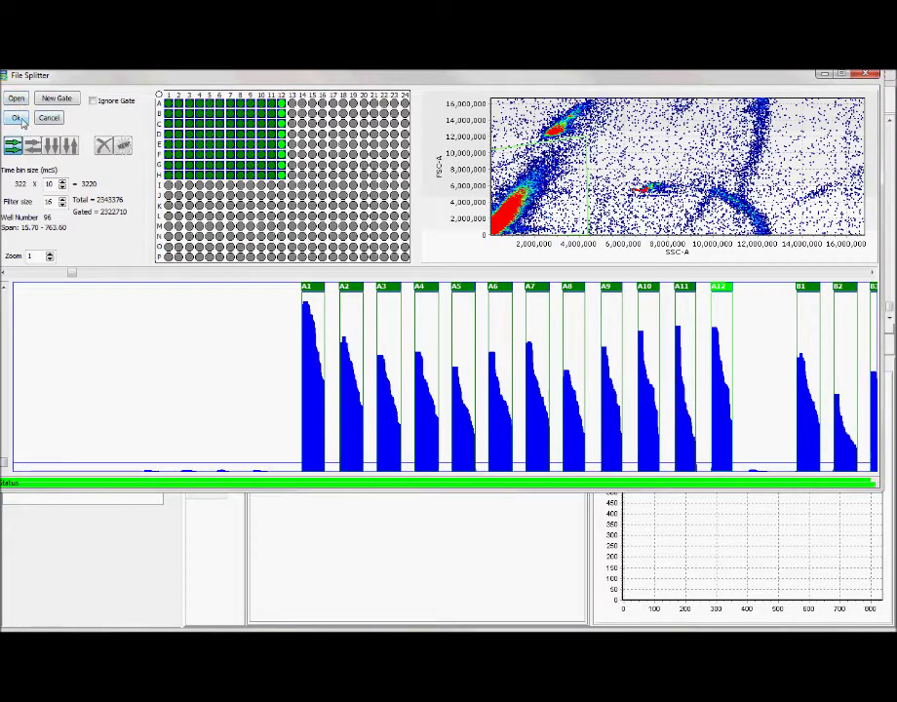
# - Confirm the File Splitter with Ok to write the well files and show the 96-well heat map
pyautogui.click(17, 118)
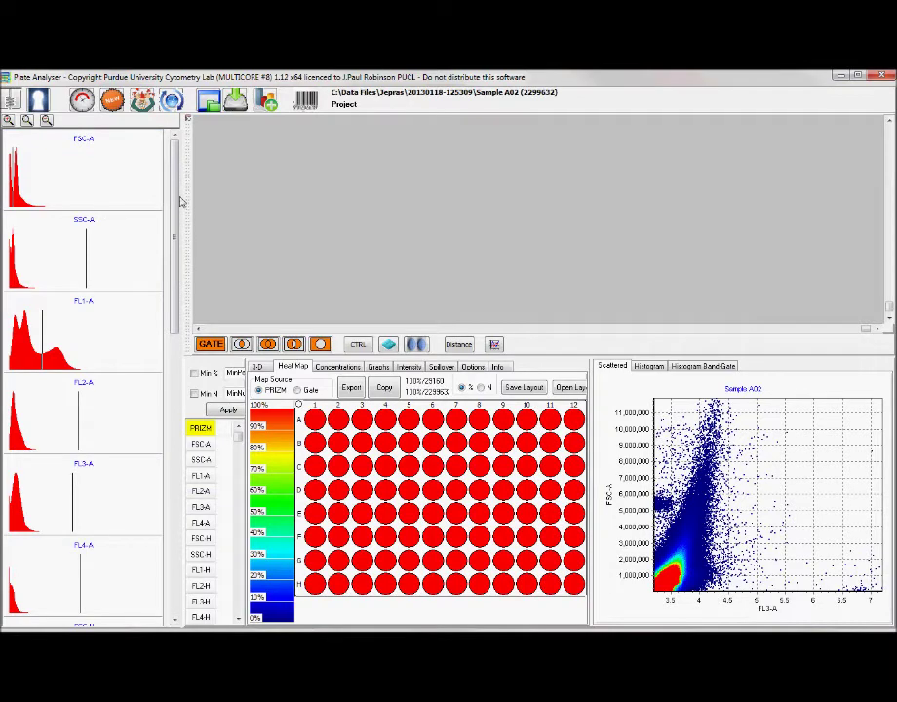
# - Reopen the File Splitter showing the combined FSC time trace divided into 49 wells
pyautogui.moveTo(181, 201); pyautogui.dragTo(202, 188)
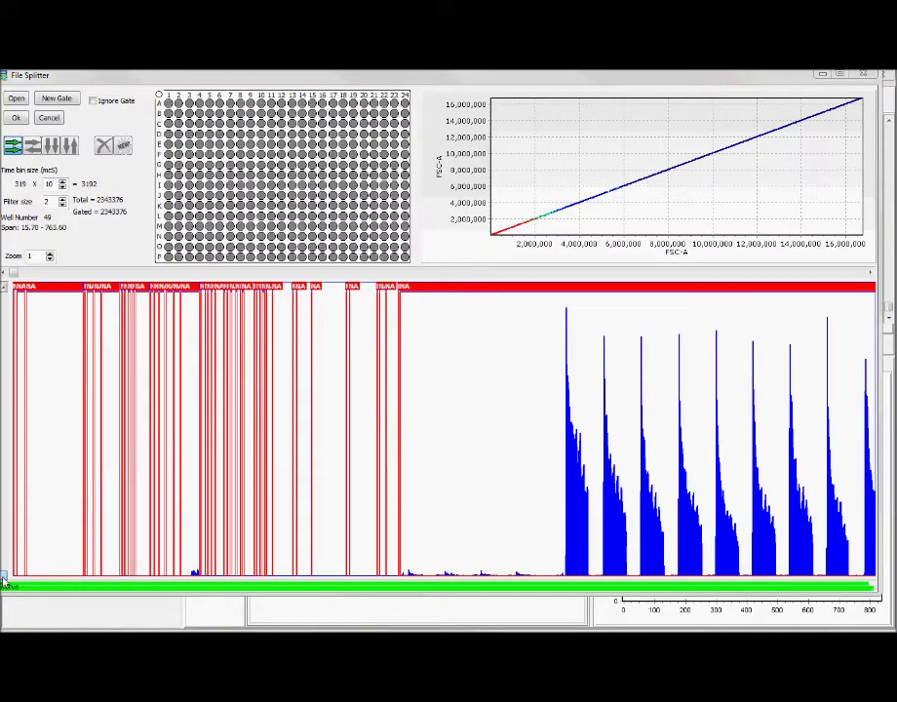
# - Set the filter size to 13 and raise the noise threshold so the trace shows 96 wells
pyautogui.write('11')
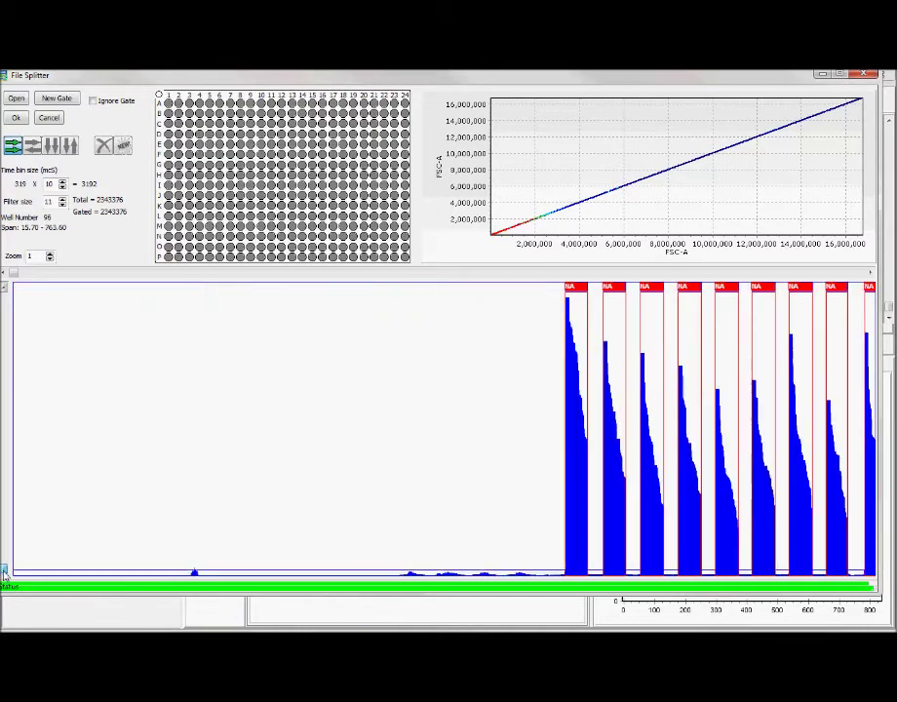
pyautogui.press('BackSpace')
pyautogui.write('5')
pyautogui.moveTo(5, 573)
pyautogui.mouseDown()
pyautogui.moveTo(6, 545)
pyautogui.moveTo(12, 574)
pyautogui.moveTo(546, 572)
pyautogui.mouseUp()
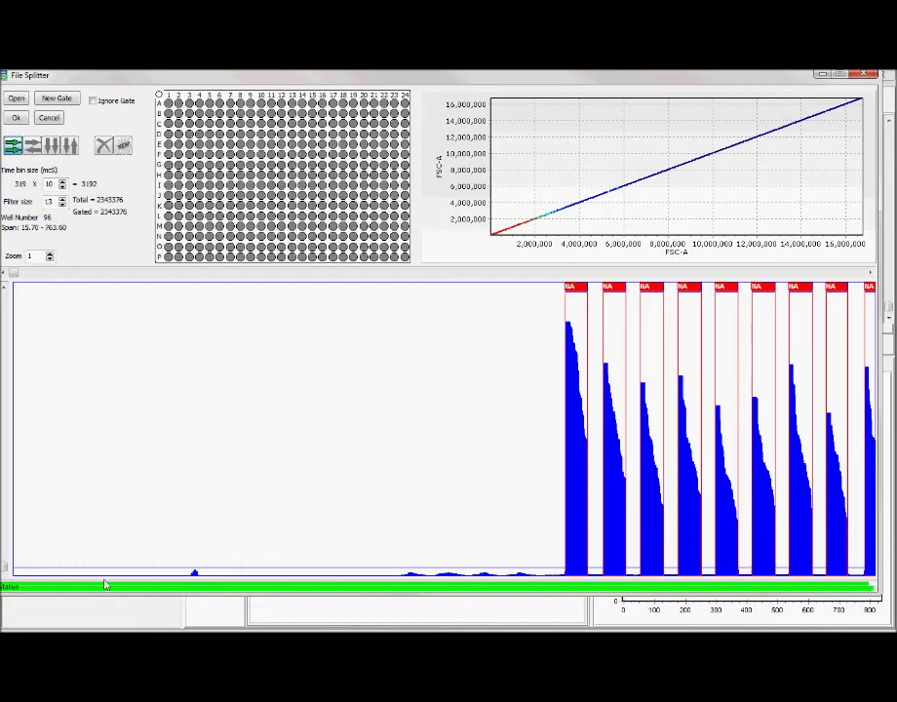
pyautogui.moveTo(16, 277)
pyautogui.mouseDown()
pyautogui.moveTo(414, 274)
pyautogui.moveTo(829, 214)
pyautogui.moveTo(515, 259)
pyautogui.moveTo(172, 280)
pyautogui.moveTo(86, 298)
pyautogui.moveTo(487, 268)
pyautogui.moveTo(596, 283)
pyautogui.moveTo(610, 246)
pyautogui.moveTo(633, 239)
pyautogui.mouseUp()
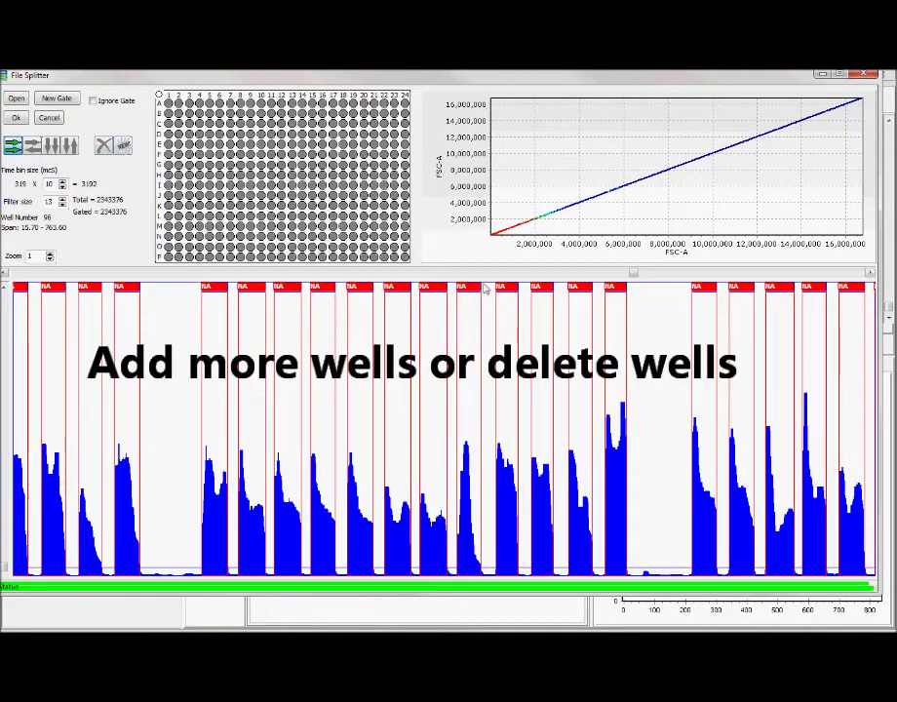
# - Narrow the well beside the tall peak, insert an extra well there, then delete it again
pyautogui.moveTo(627, 316); pyautogui.dragTo(615, 324)
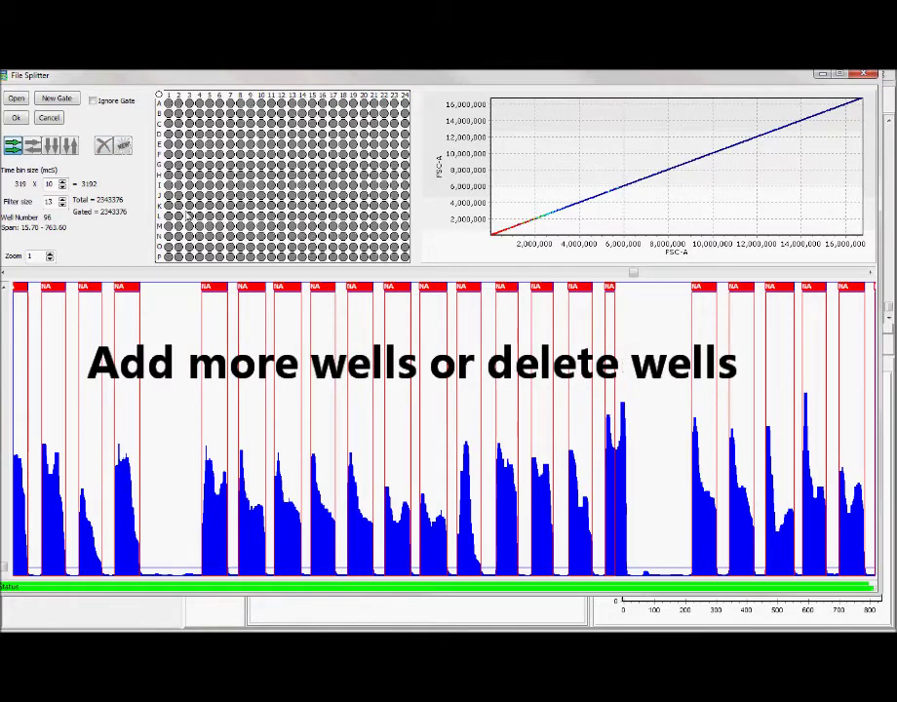
pyautogui.click(123, 146)
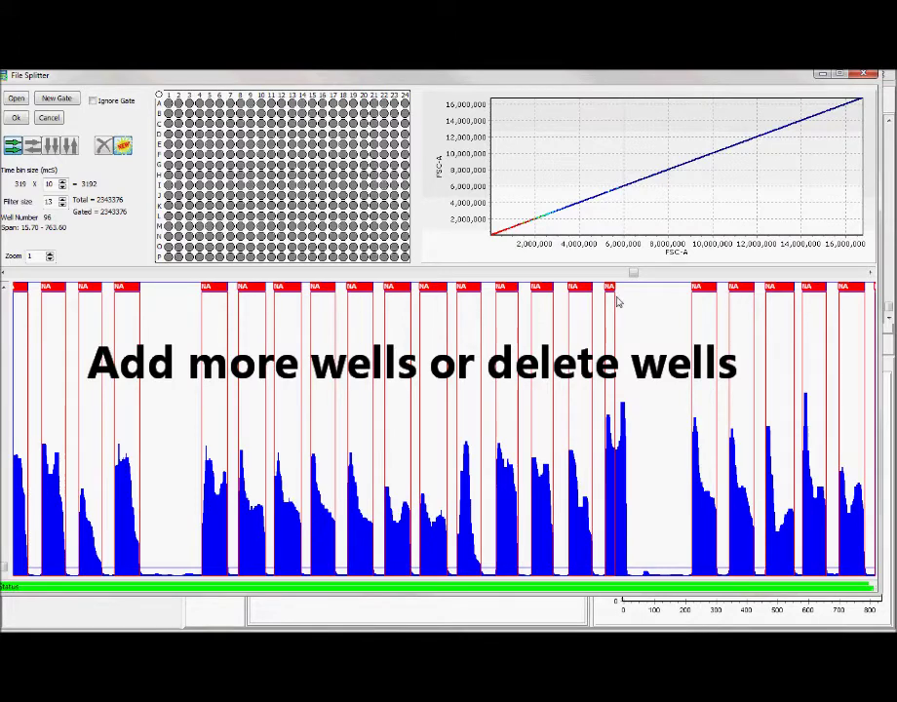
pyautogui.click(616, 301)
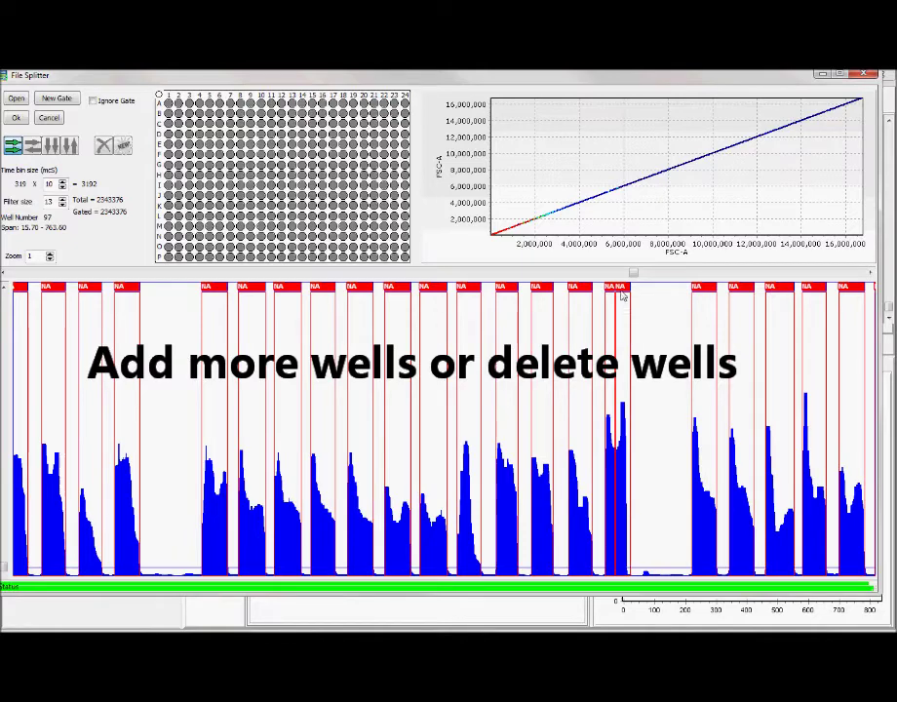
pyautogui.click(623, 291)
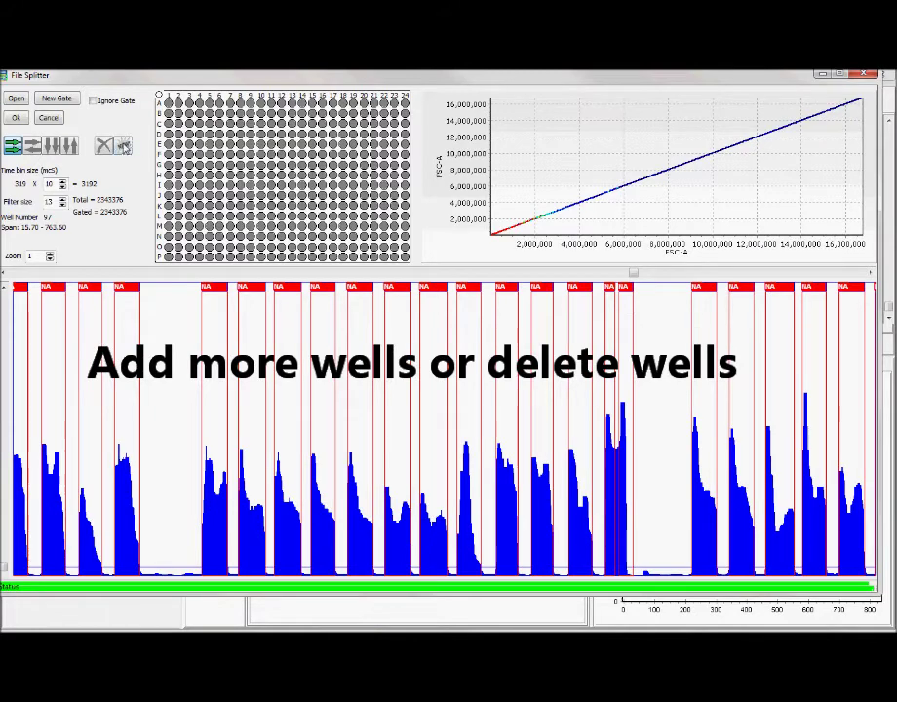
pyautogui.click(103, 147)
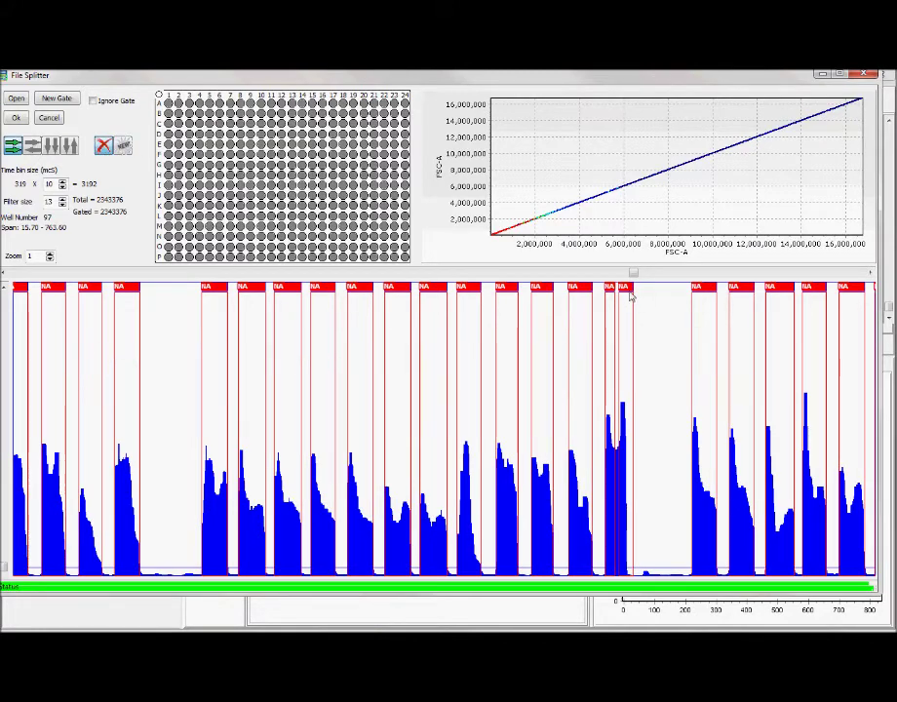
pyautogui.click(629, 296)
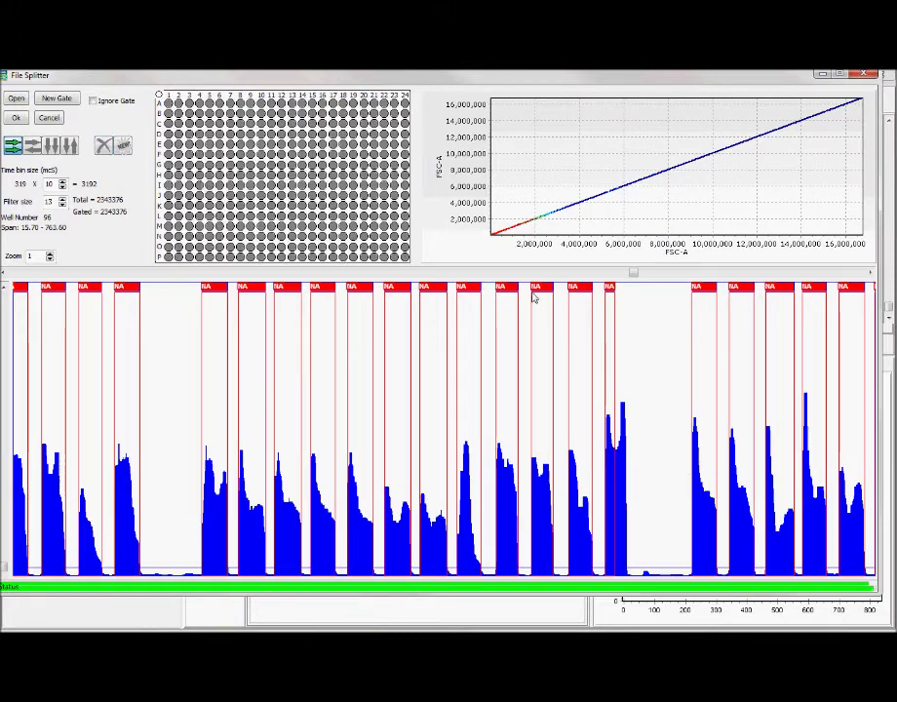
# - Widen the well over the tall peak and assign plate wells A1–H12 to the trace
pyautogui.moveTo(614, 326); pyautogui.dragTo(632, 337)
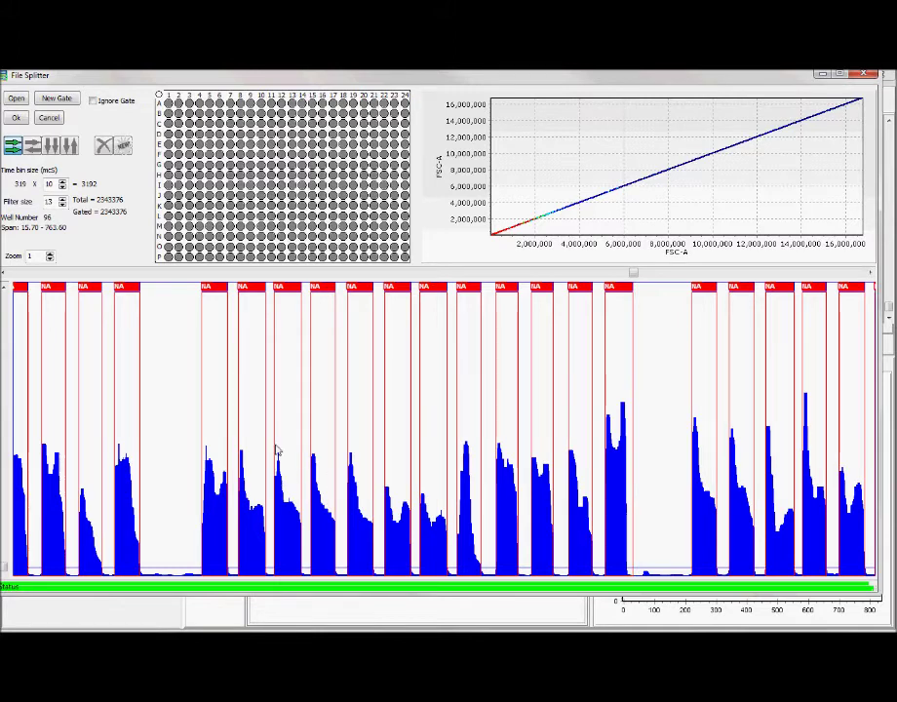
pyautogui.moveTo(164, 101); pyautogui.dragTo(284, 176)
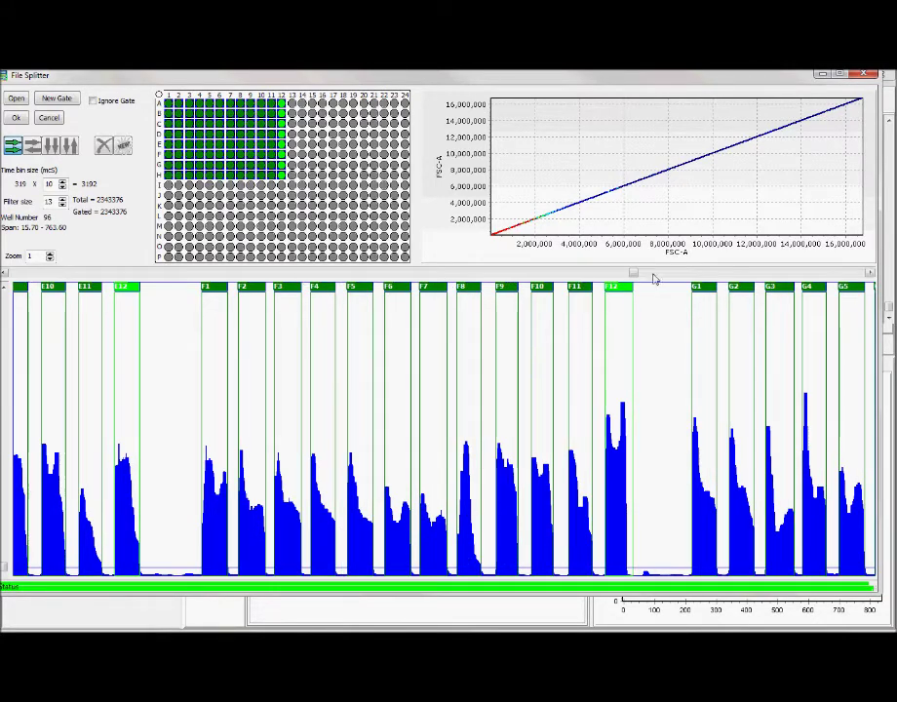
pyautogui.moveTo(633, 274); pyautogui.dragTo(61, 273)
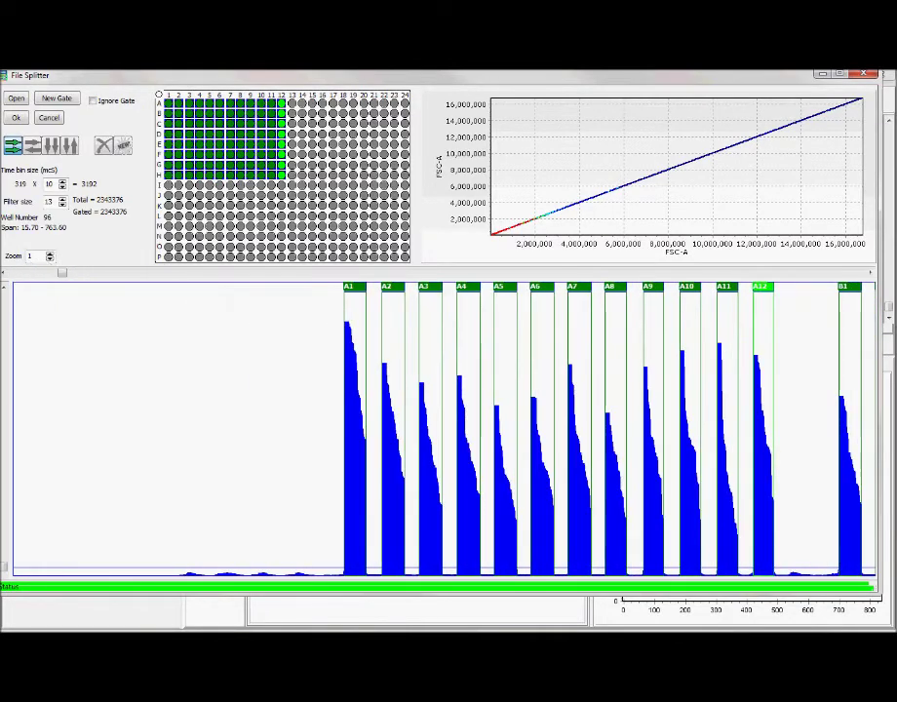
pyautogui.click(50, 255)
pyautogui.click(50, 254)
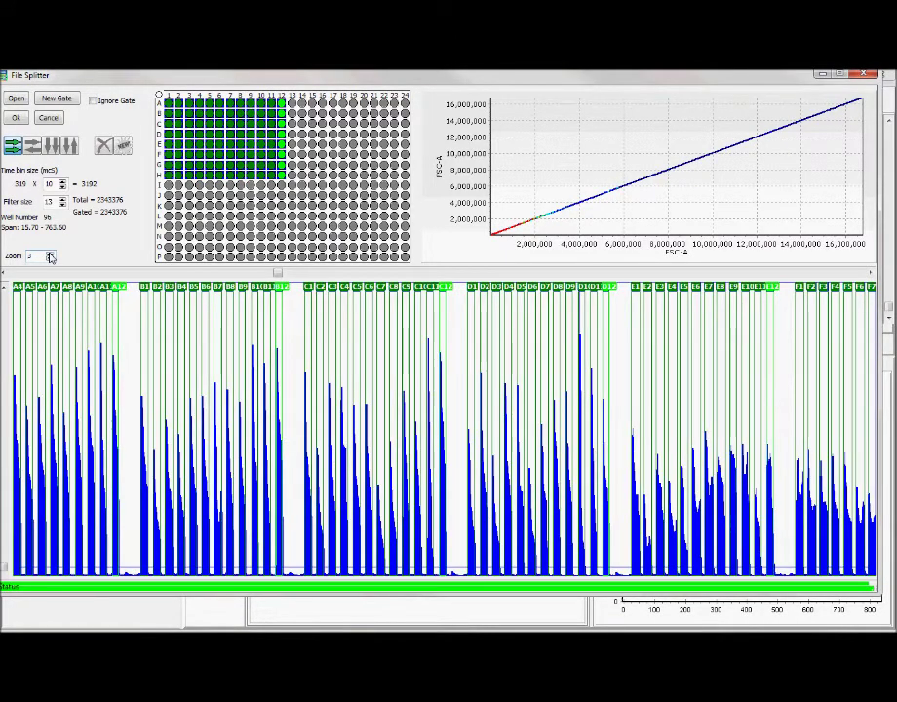
pyautogui.click(49, 255)
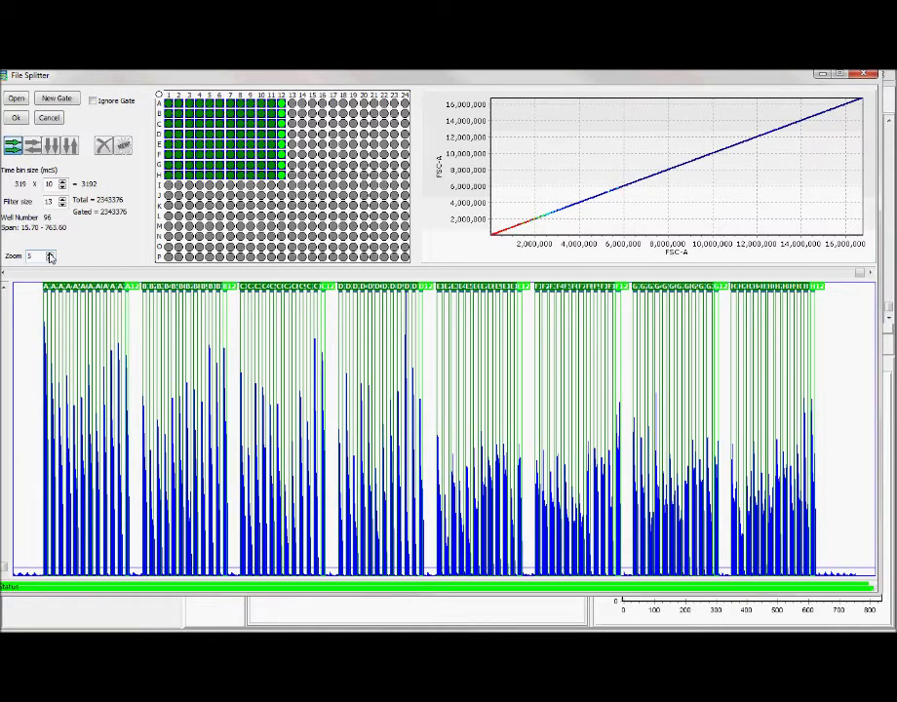
pyautogui.click(50, 255)
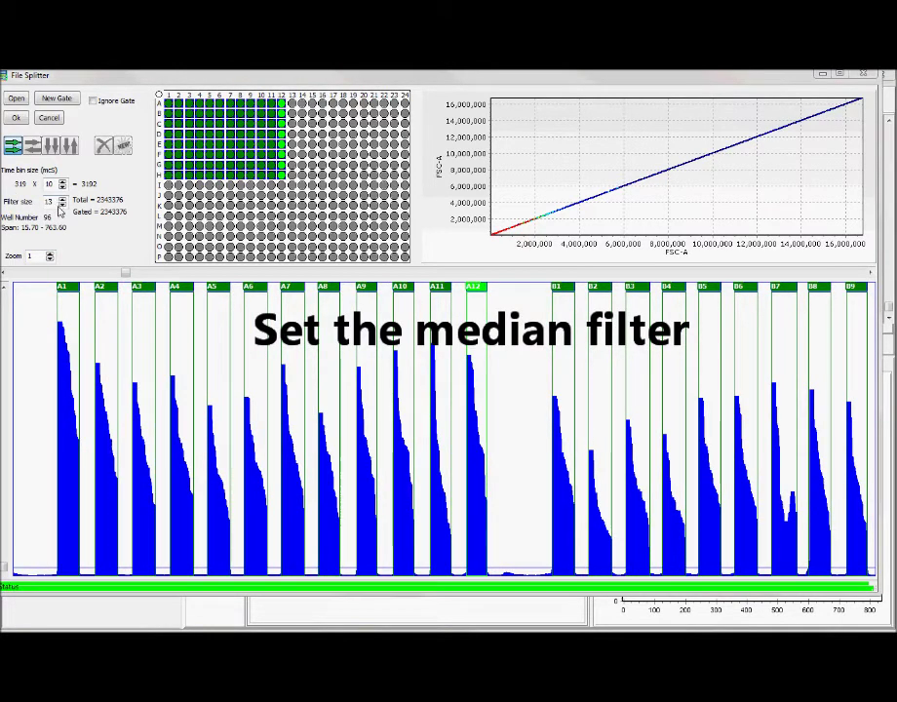
pyautogui.click(62, 204)
pyautogui.click(62, 203)
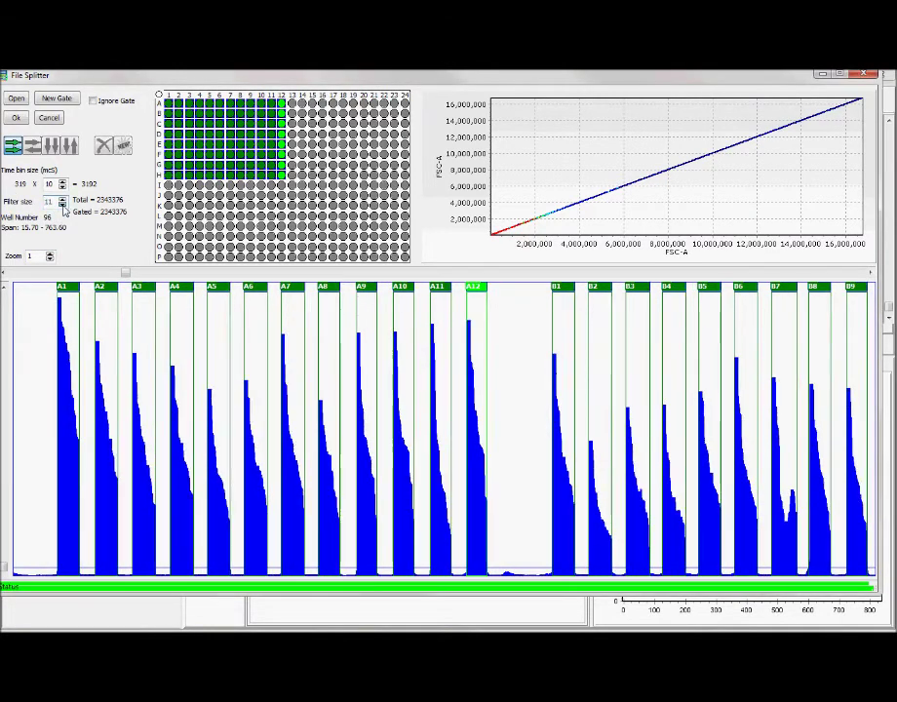
pyautogui.click(61, 204)
pyautogui.click(61, 204)
pyautogui.click(62, 203)
pyautogui.click(61, 204)
pyautogui.click(62, 204)
pyautogui.click(61, 204)
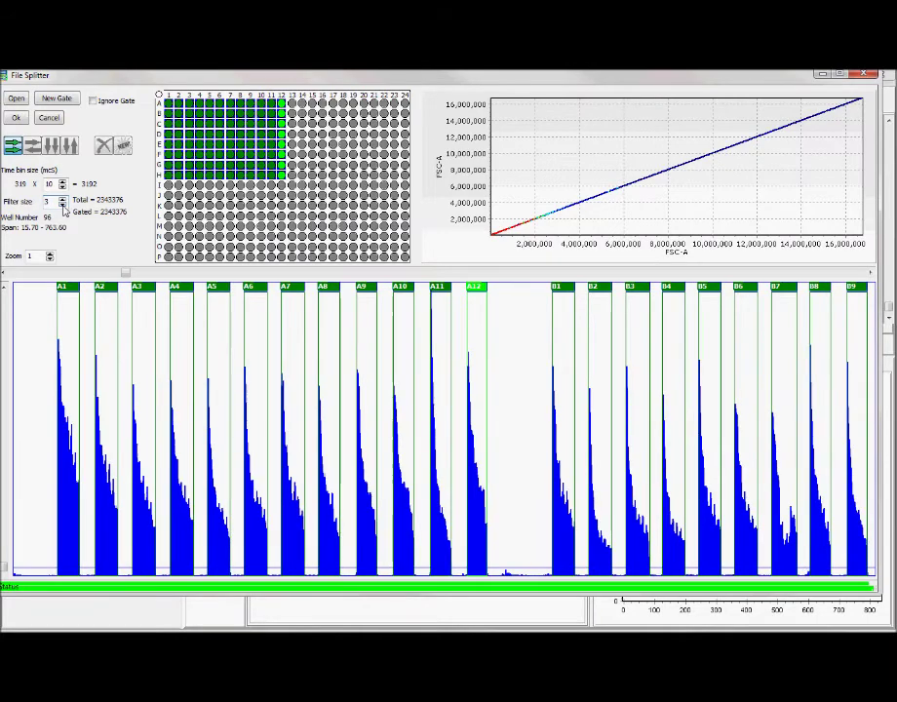
pyautogui.click(61, 203)
pyautogui.click(62, 204)
pyautogui.click(61, 204)
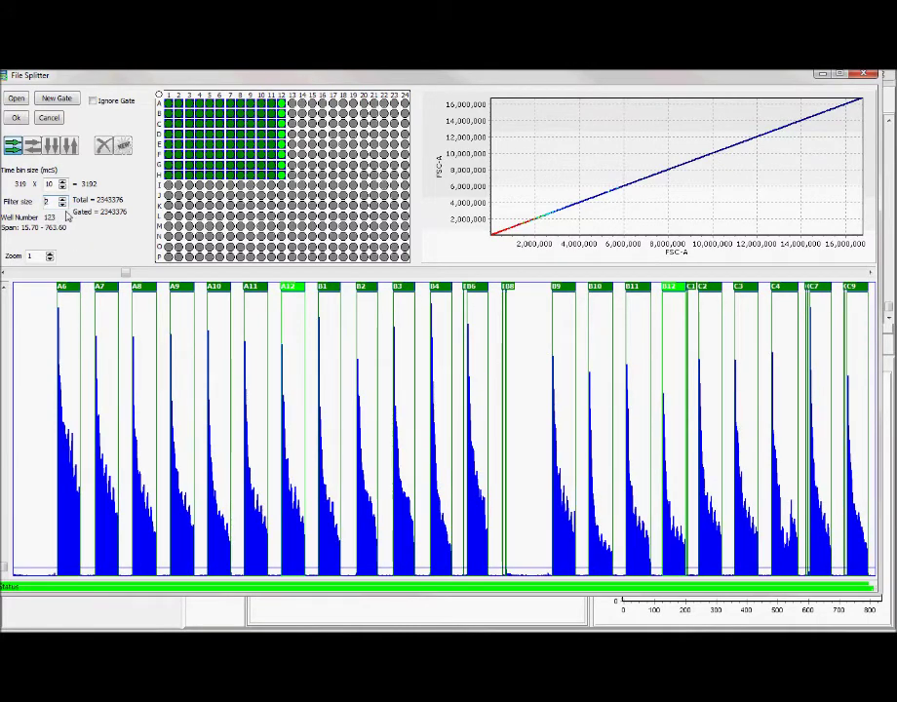
pyautogui.click(61, 205)
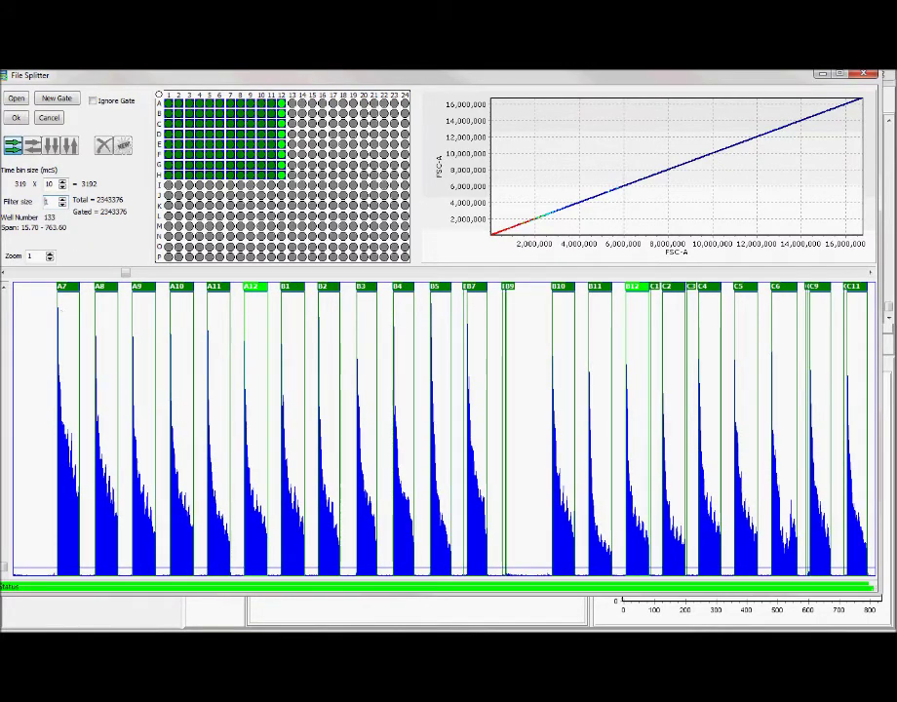
pyautogui.moveTo(126, 274); pyautogui.dragTo(791, 266)
pyautogui.click(61, 199)
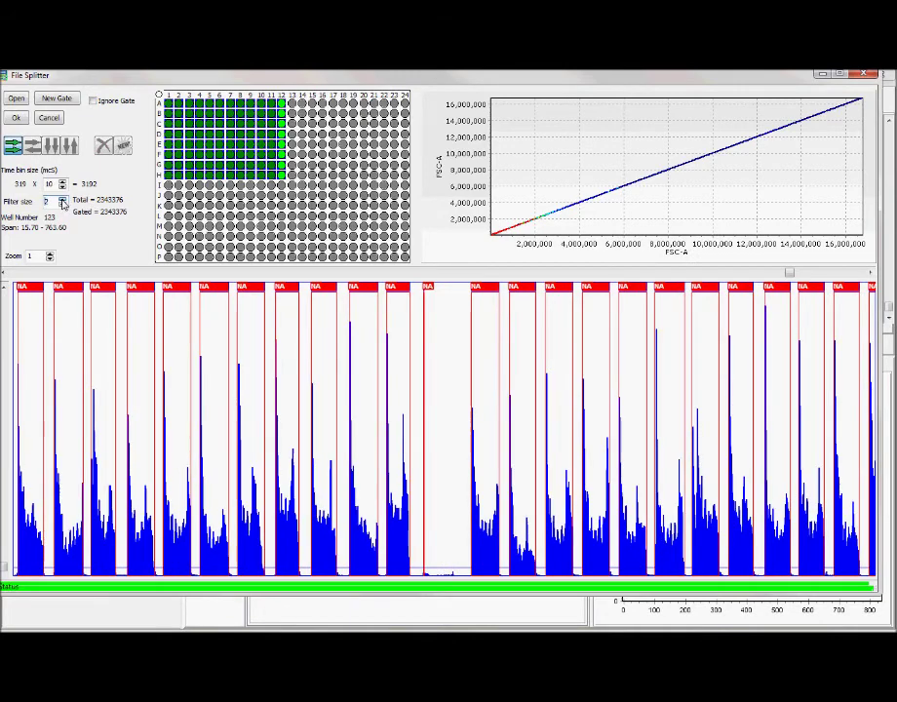
pyautogui.click(62, 199)
pyautogui.click(62, 199)
pyautogui.click(62, 199)
pyautogui.click(62, 199)
pyautogui.click(61, 199)
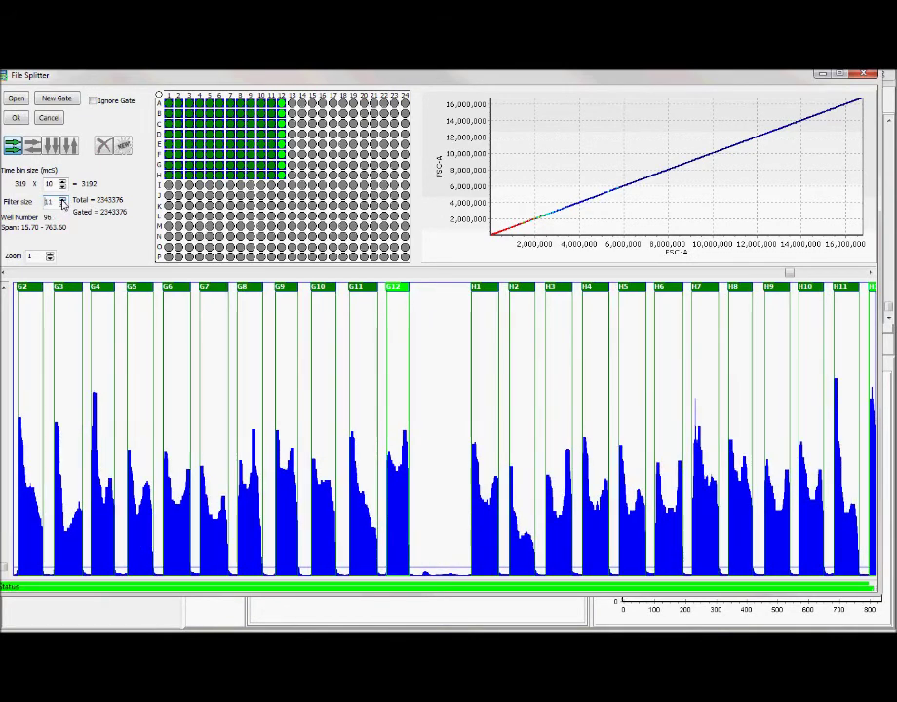
pyautogui.click(62, 199)
pyautogui.click(62, 199)
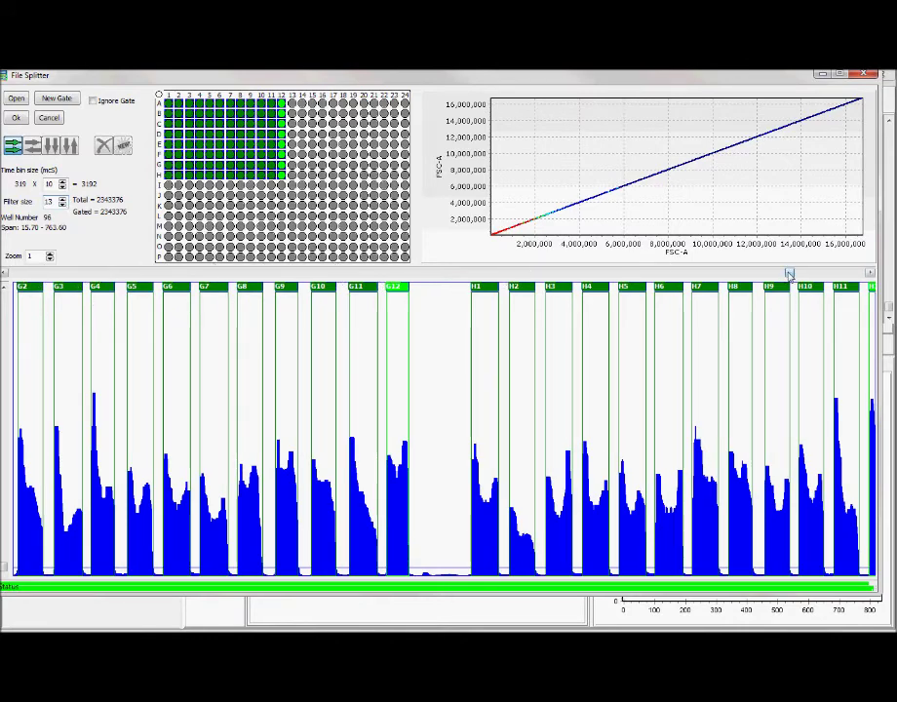
pyautogui.moveTo(790, 273); pyautogui.dragTo(114, 320)
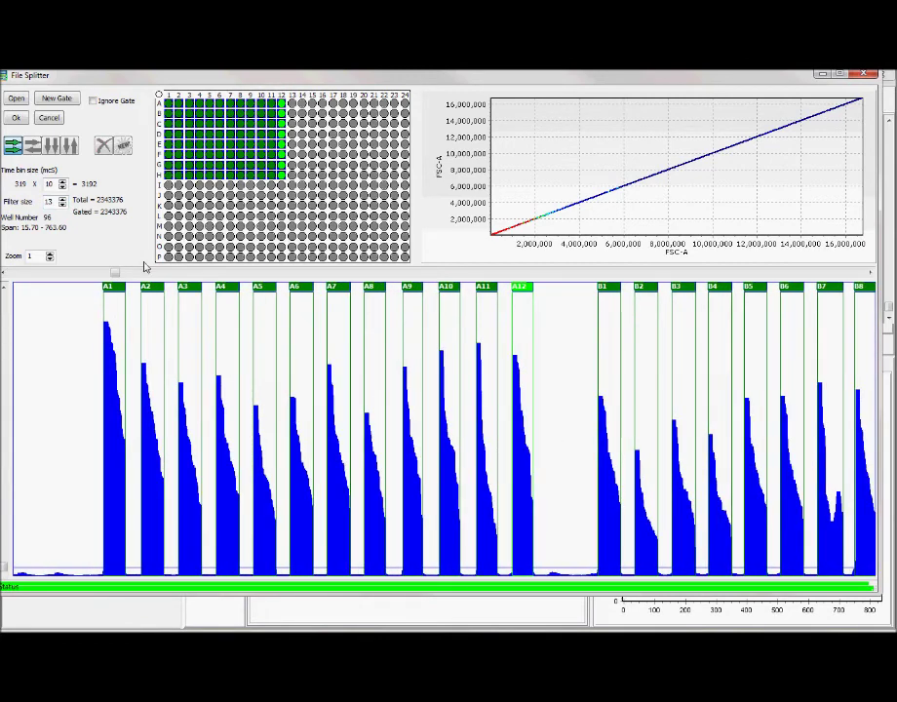